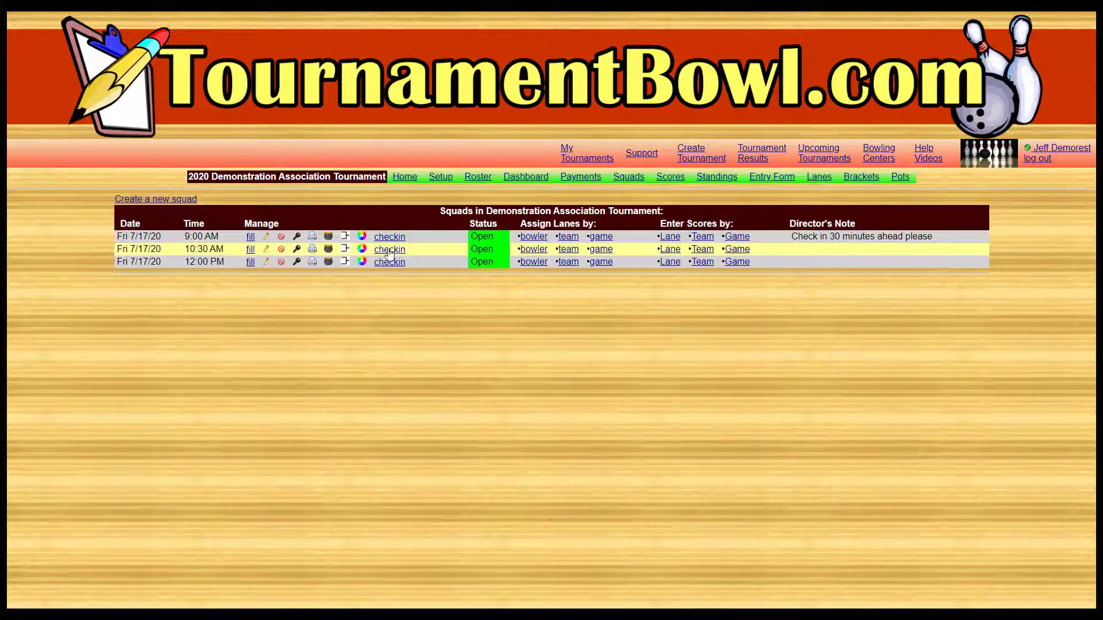
Step: Glance at the 10:30 squad's check-in roster, then open that squad's Game 1 score entry
click(389, 250)
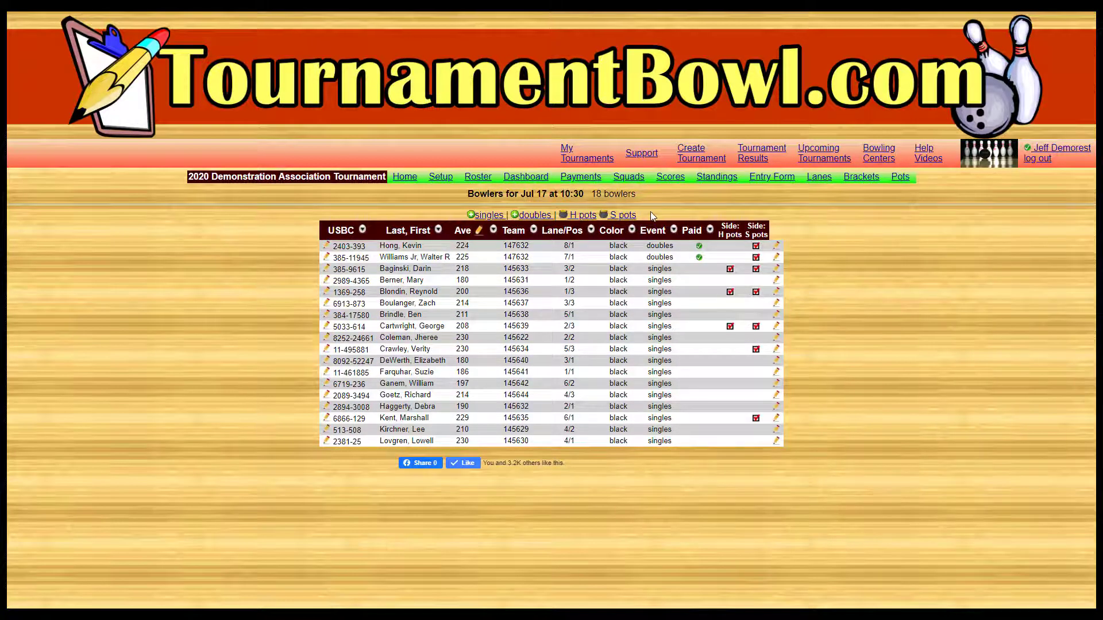
click(637, 183)
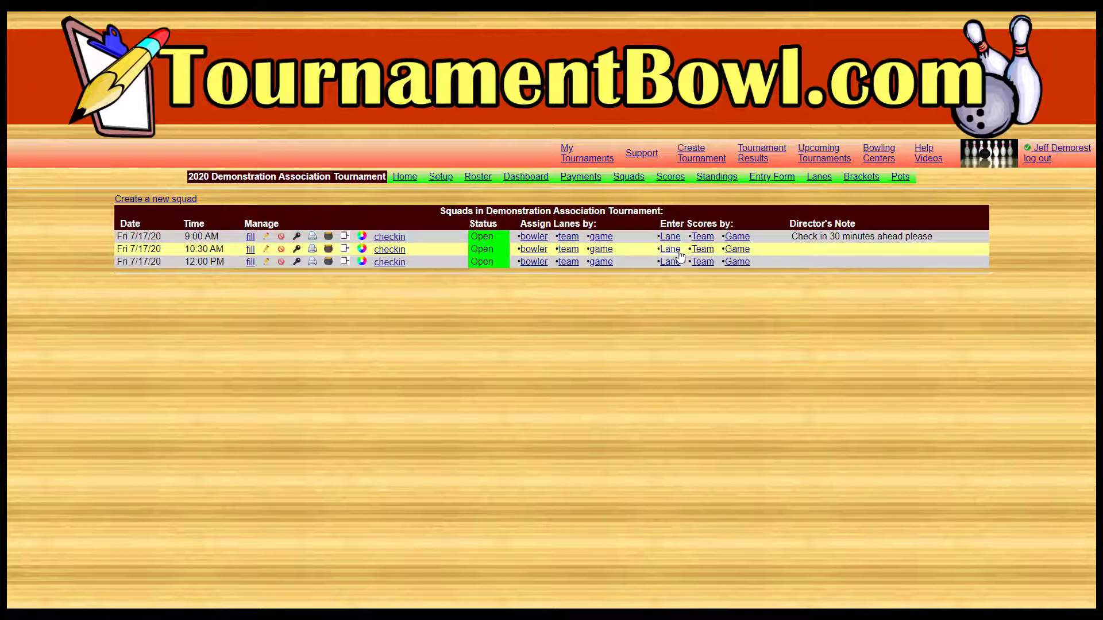
click(738, 250)
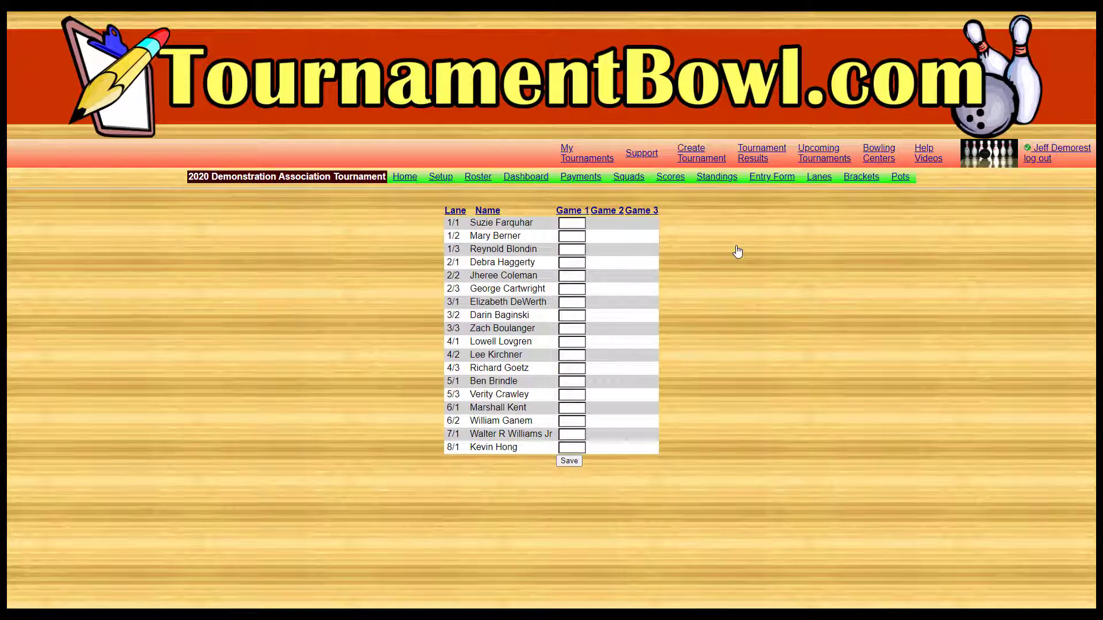
click(567, 224)
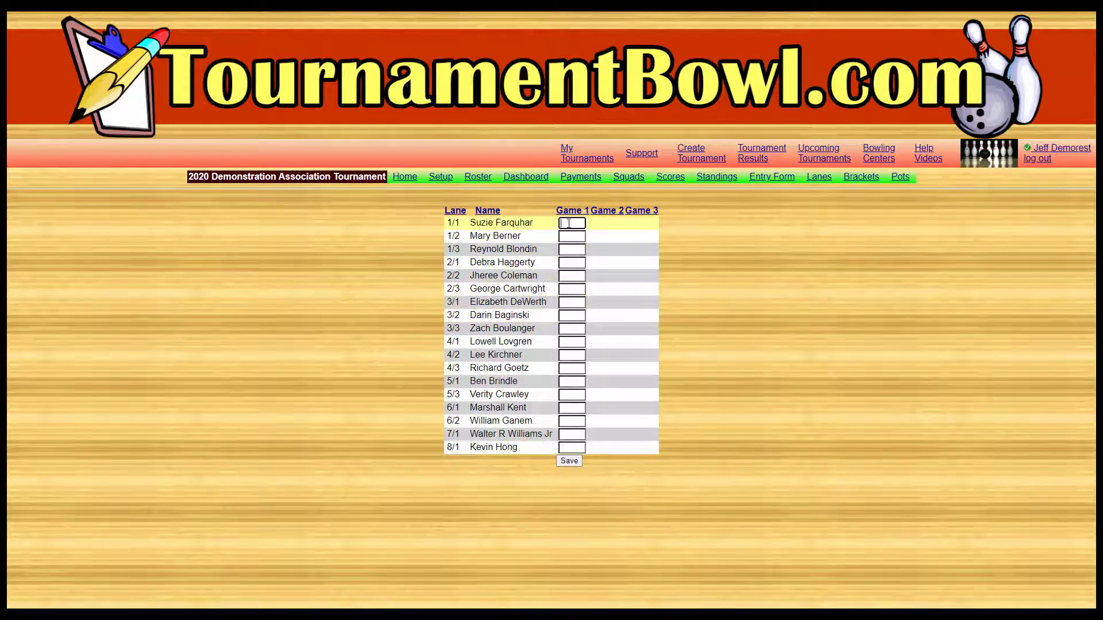
Step: Enter Game 1 scores 150, 160, 175, 155 and 299, then save them
text(150)
key(Tab)
text(160)
key(Tab)
text(17)
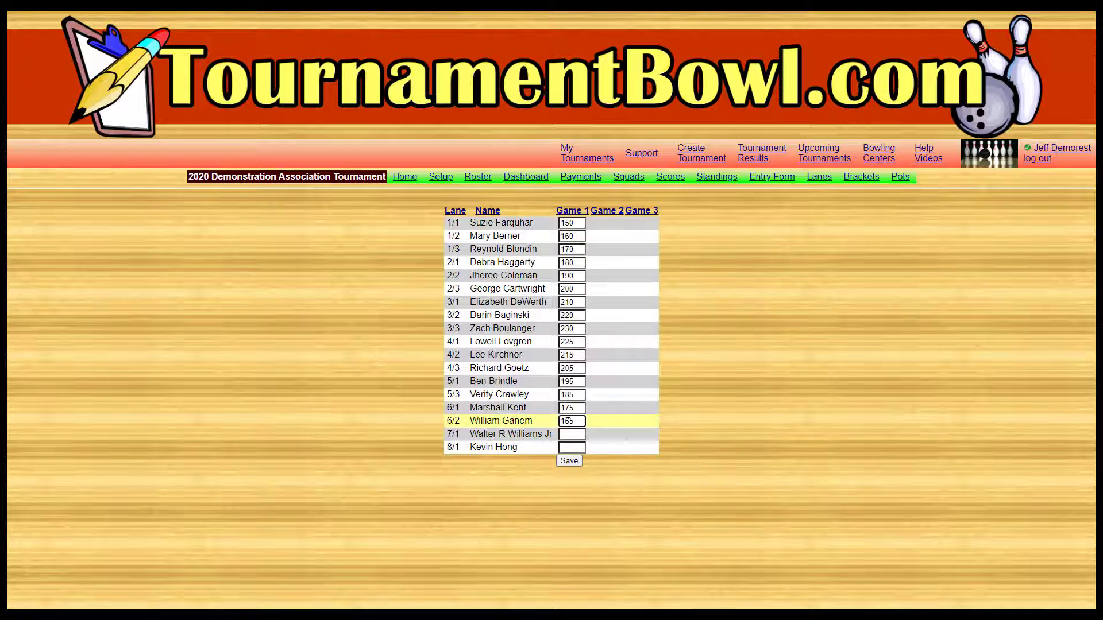
text(5)
key(Tab)
text(155)
key(Tab)
text(299)
click(576, 463)
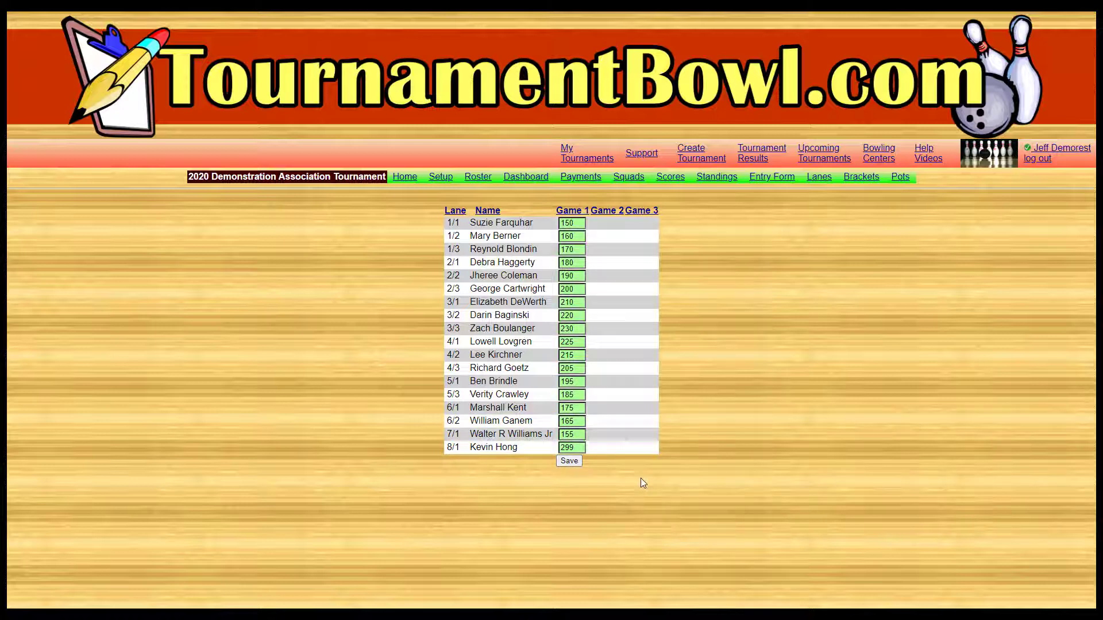
Step: Review the singles and doubles standings, then open lane-by-lane score entry for the 10:30 squad
click(717, 177)
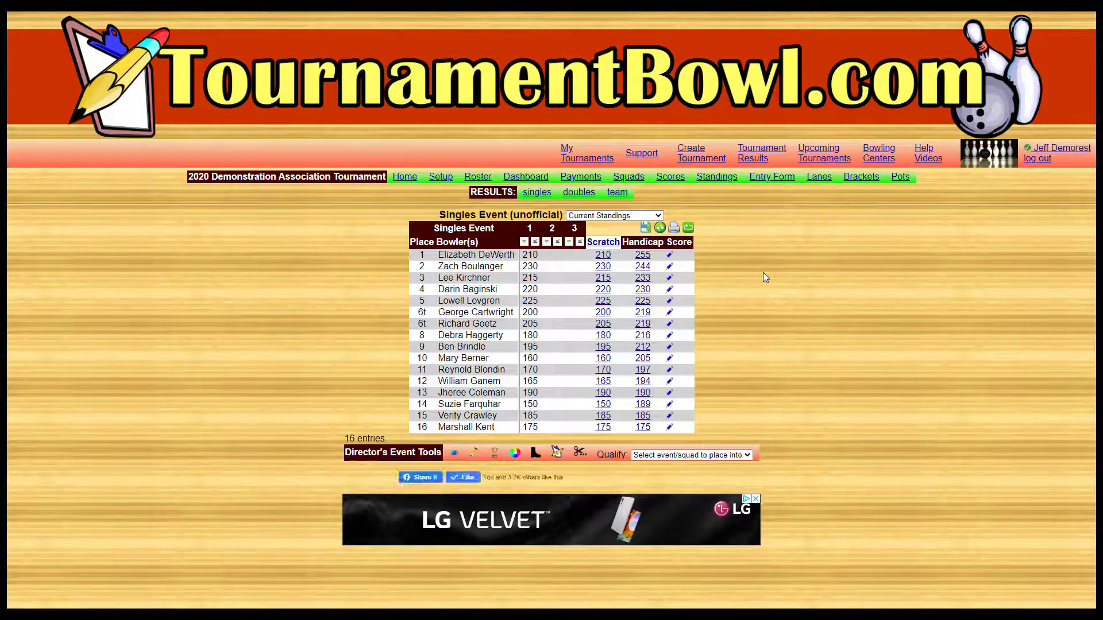
click(579, 192)
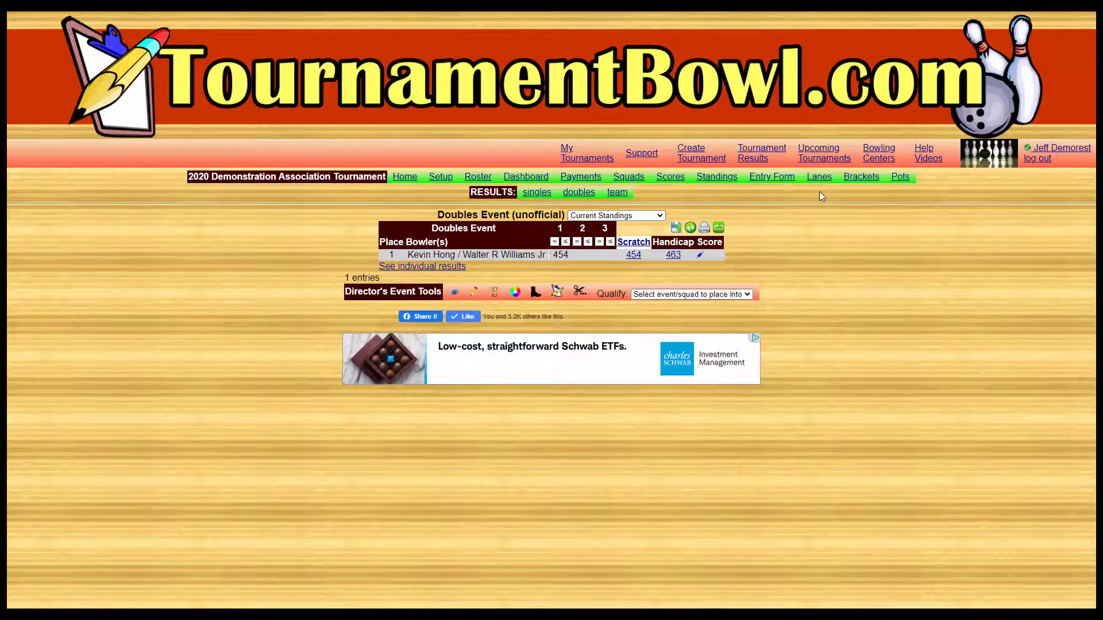
click(671, 177)
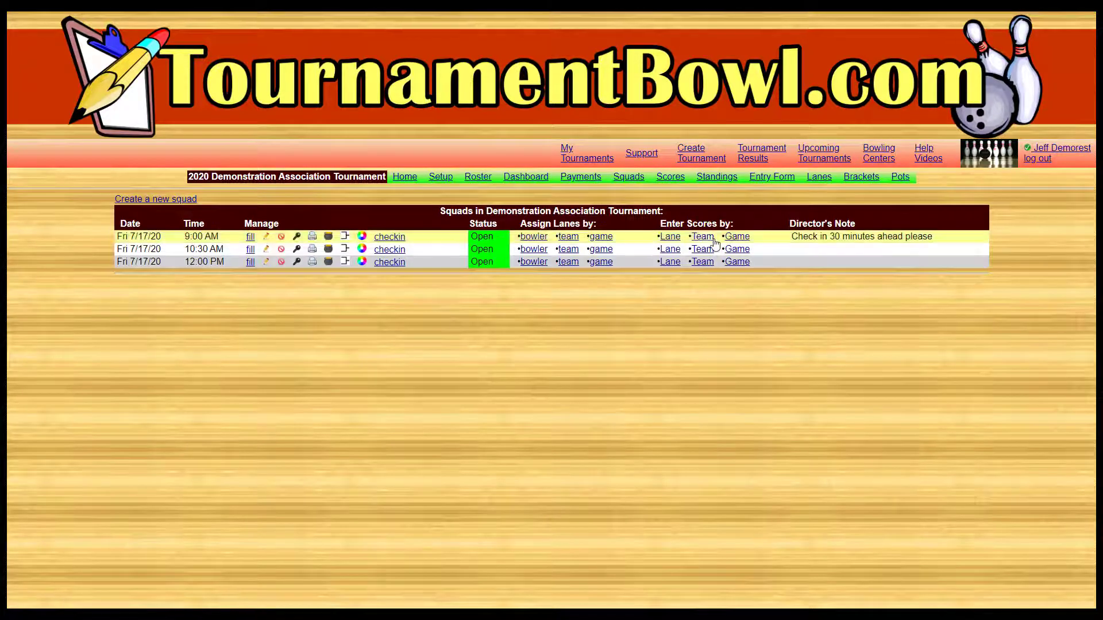
click(670, 250)
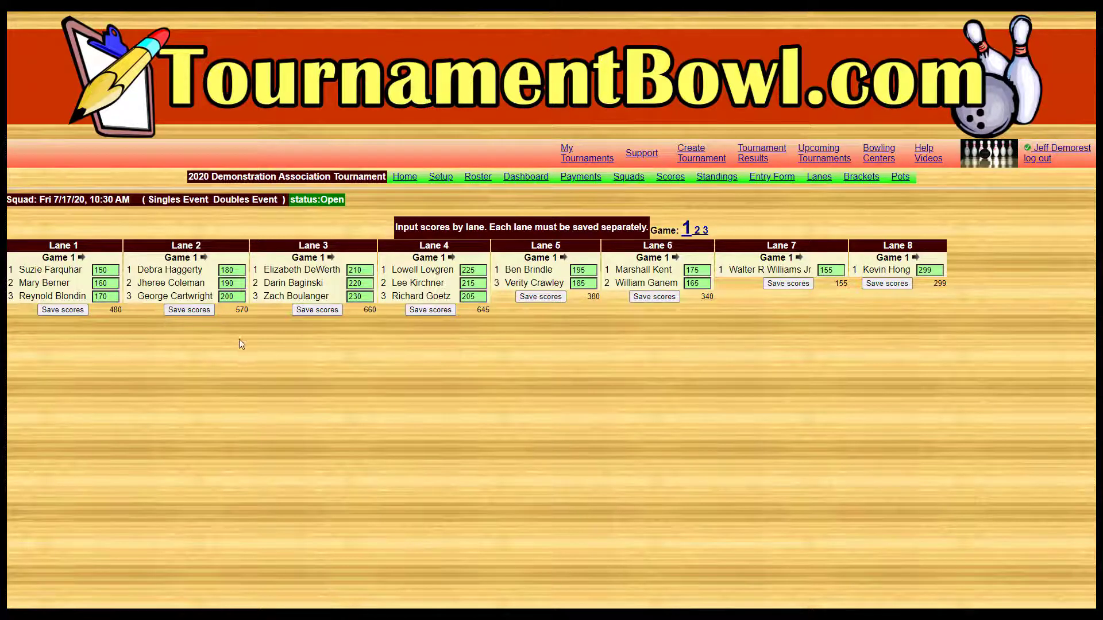
click(697, 232)
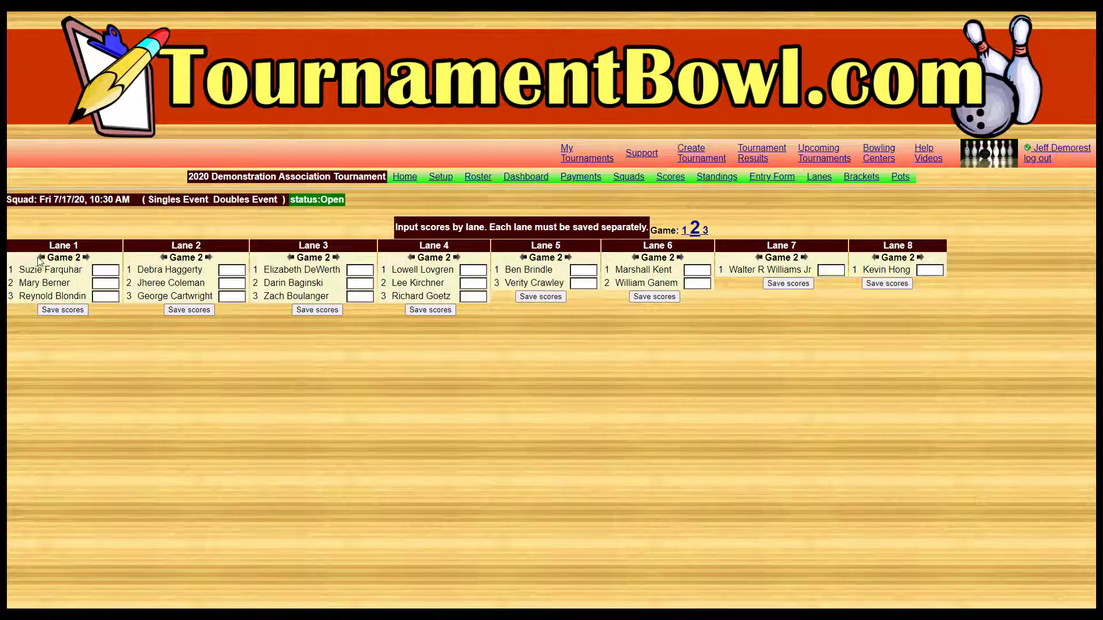
key(alt+Left)
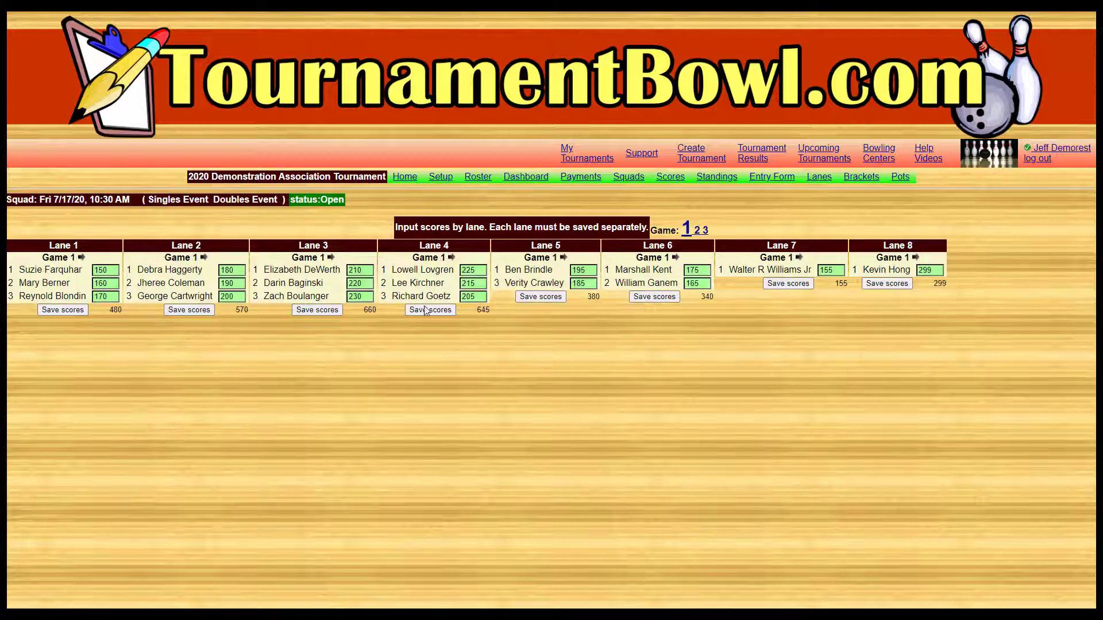
key(alt+Right)
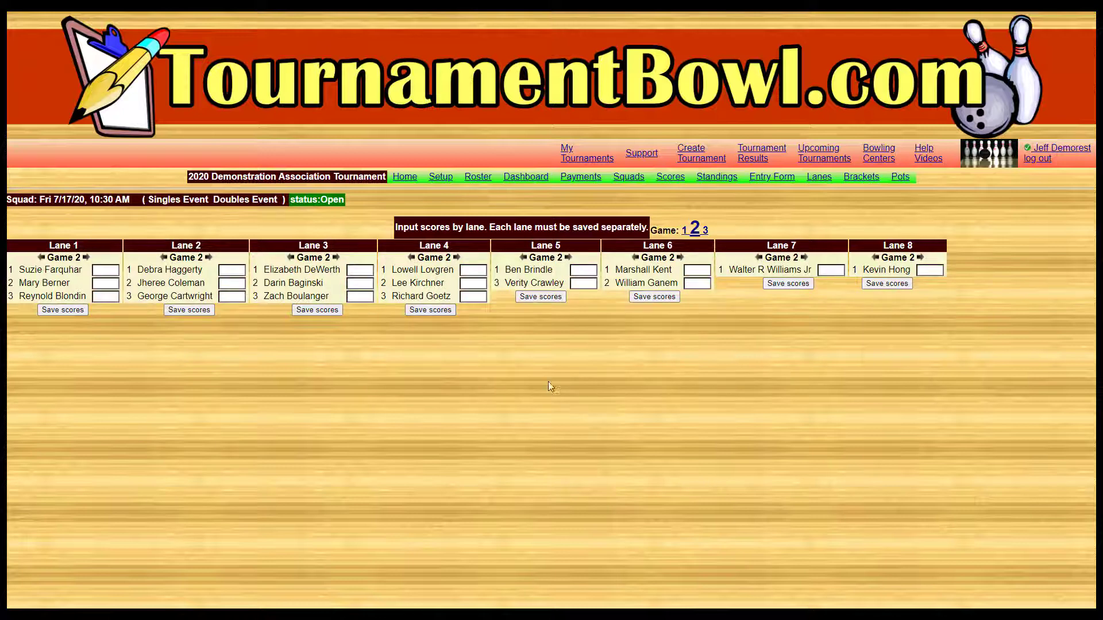
click(629, 178)
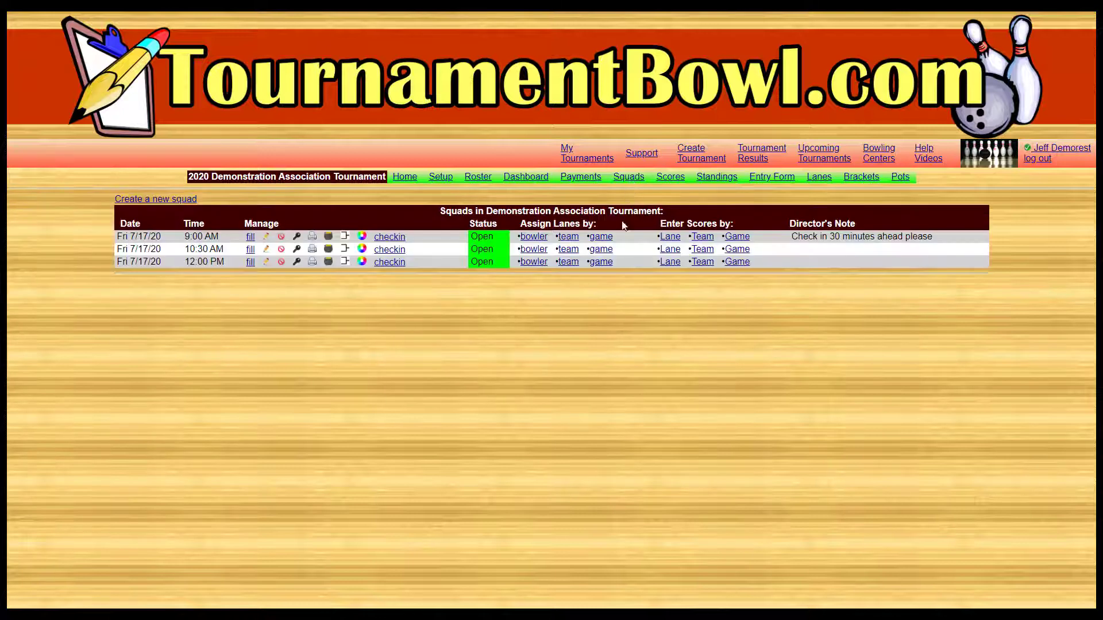
Step: Review a singles bowler's individual Game 1 score page in the 10:30 squad, then return to squads
click(702, 250)
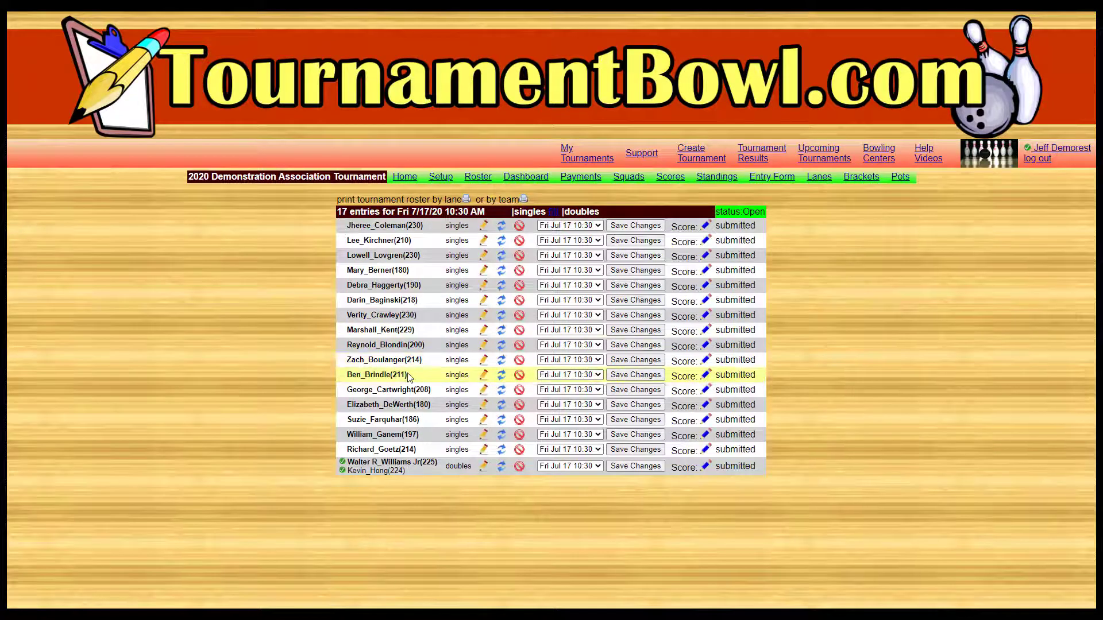
click(706, 374)
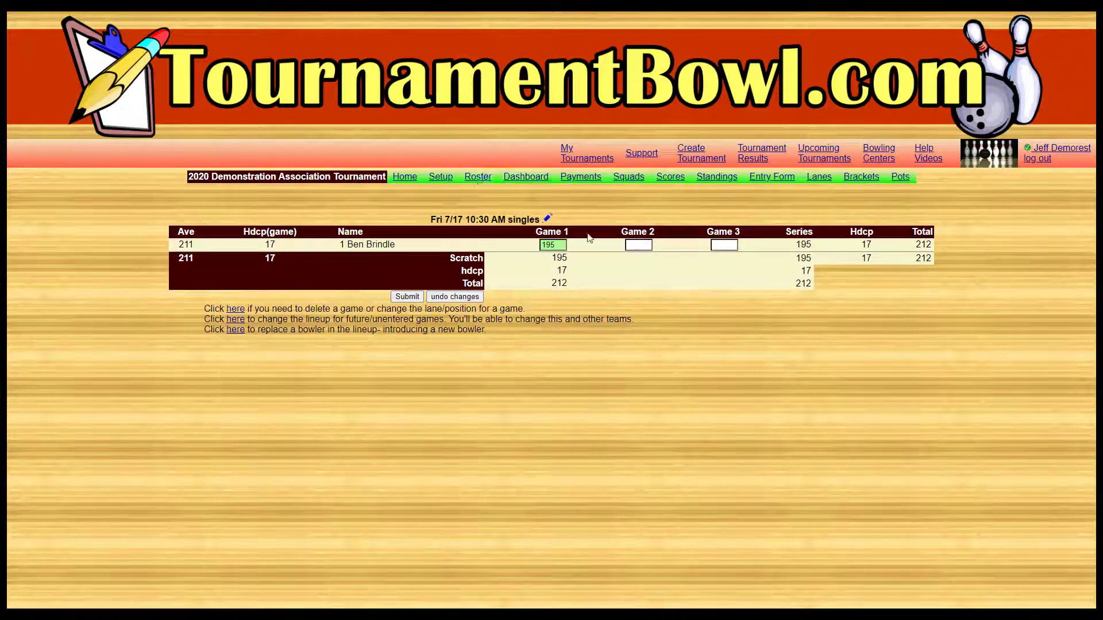
drag(672, 185, 674, 175)
click(671, 177)
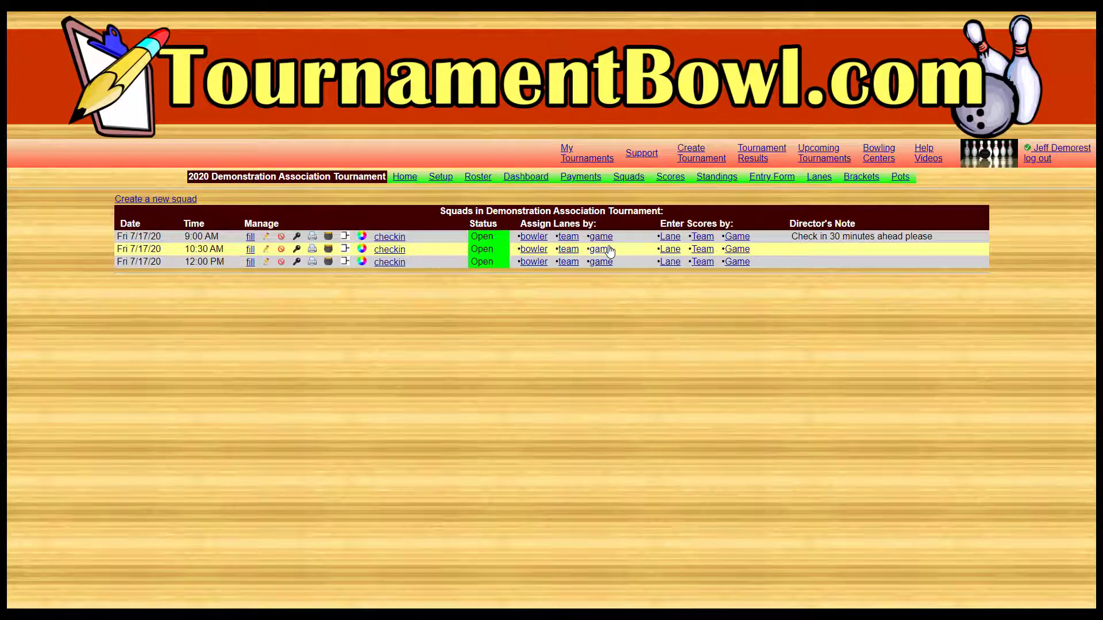
Step: Check the doubles pair's Game 1 scores, then view the singles event standings
click(699, 250)
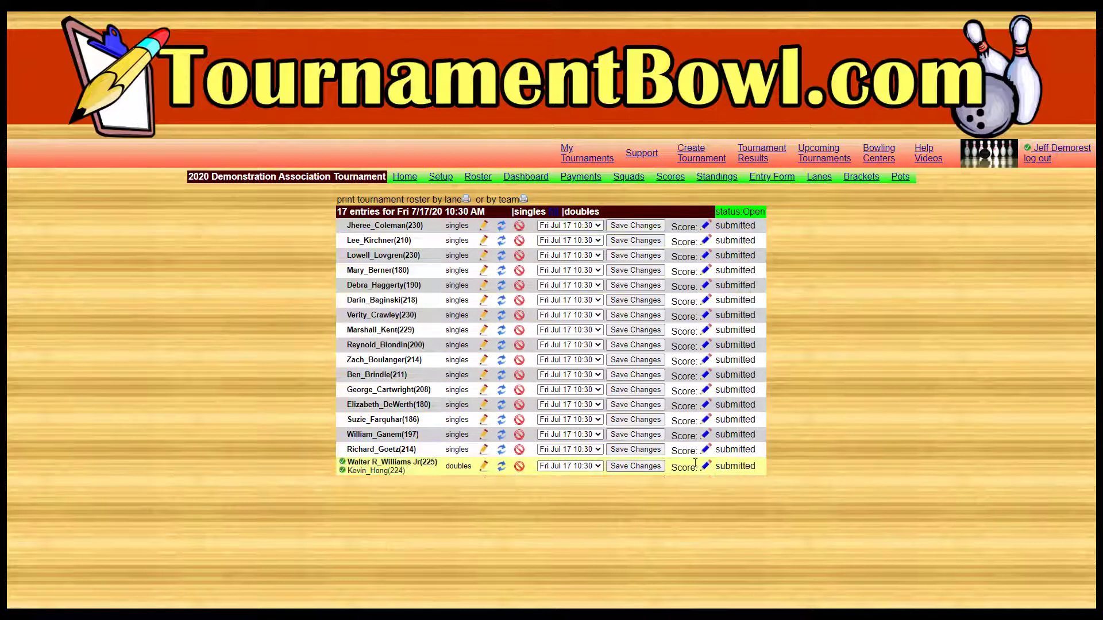
click(706, 467)
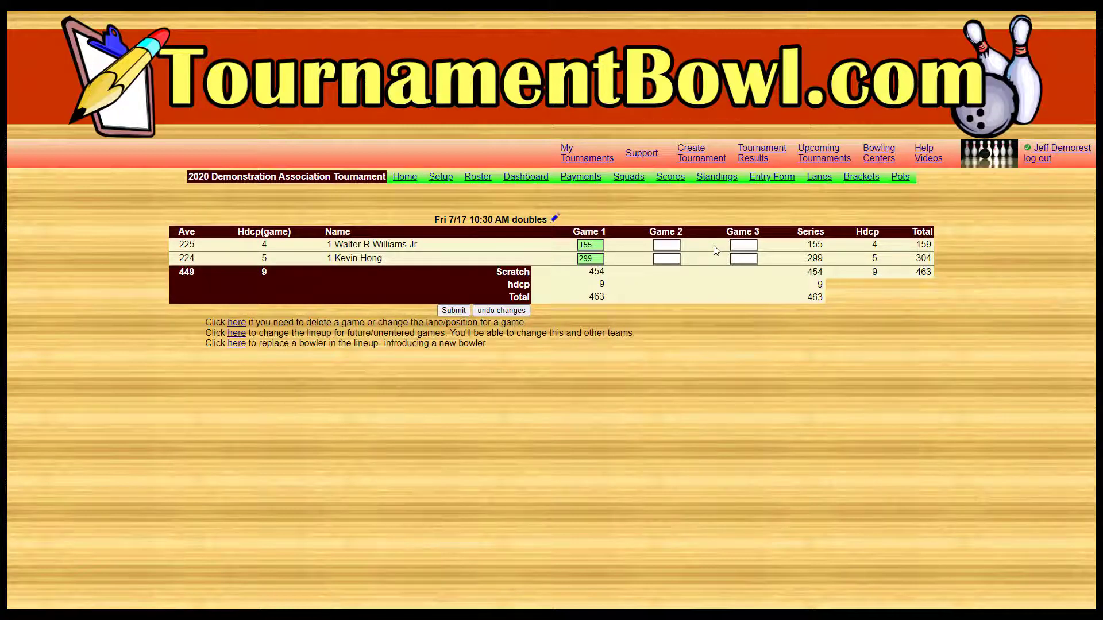
click(717, 177)
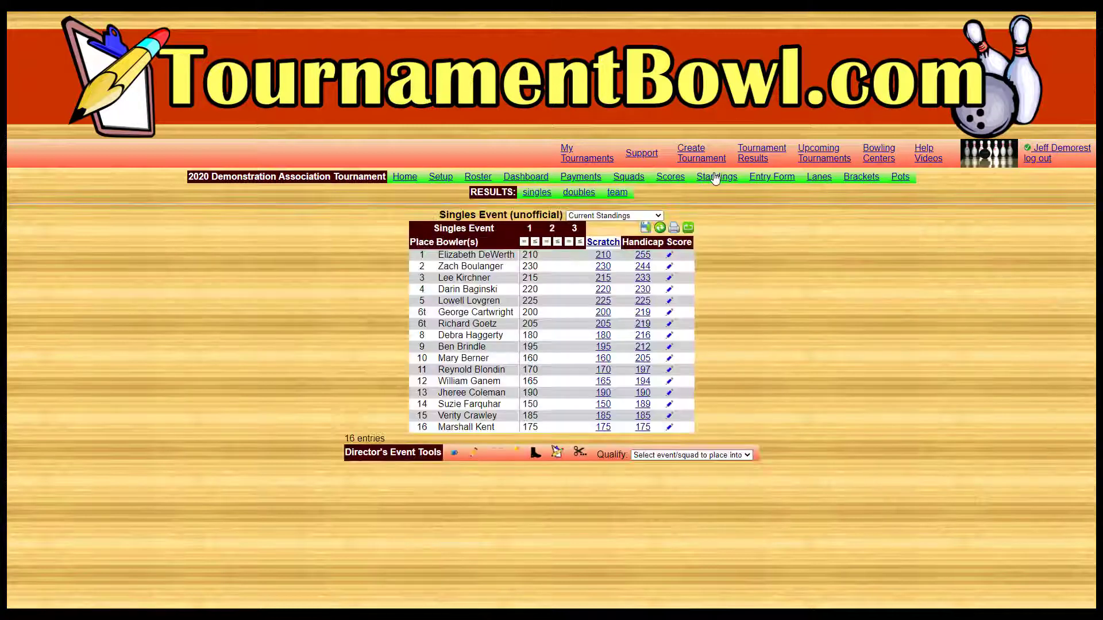
click(669, 257)
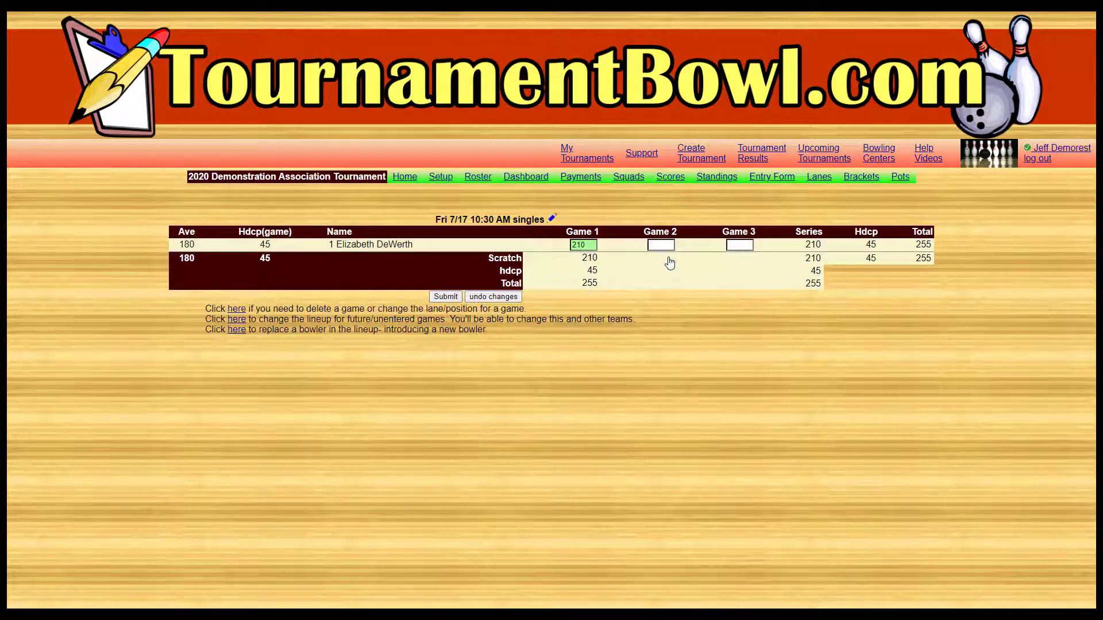
click(715, 179)
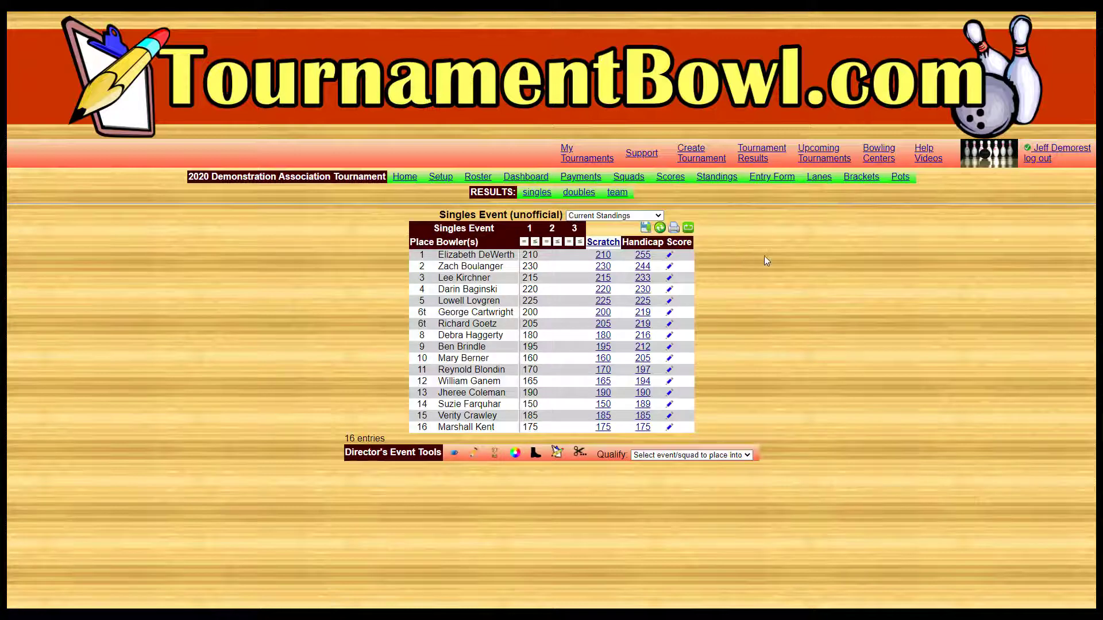